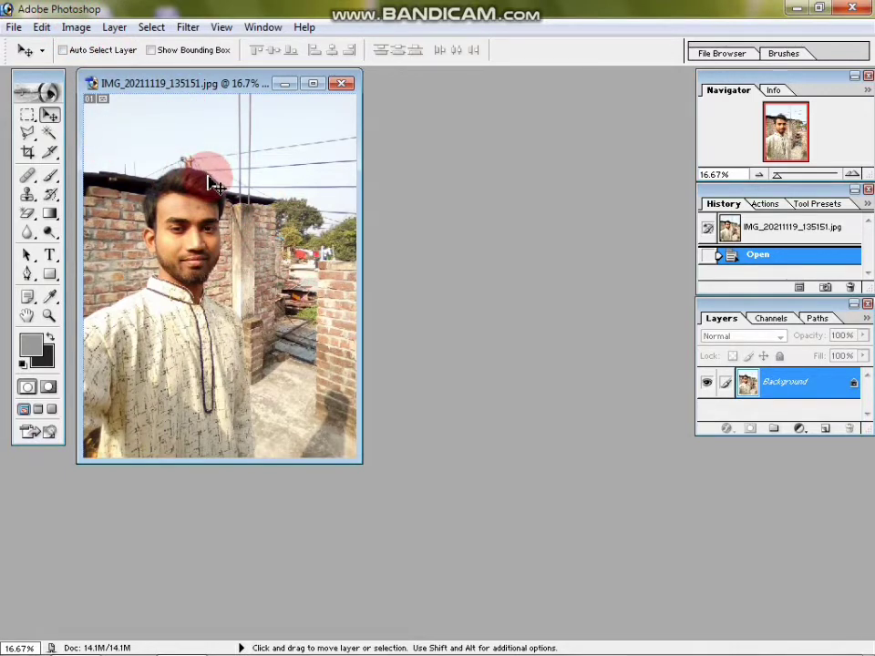
Open the photo IMG_20211119_135247 from the My Picture folder.
left_click(14, 28)
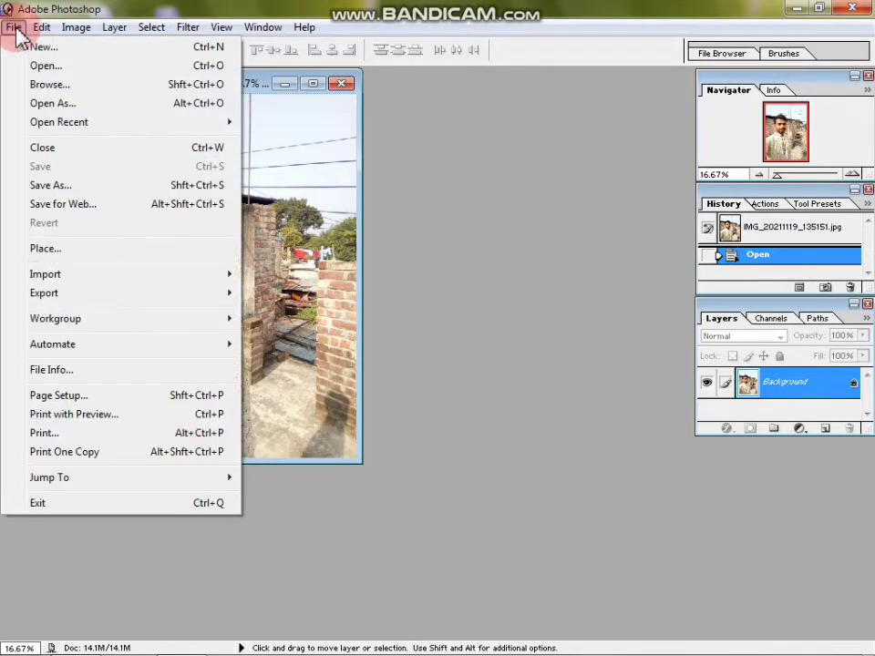
left_click(48, 66)
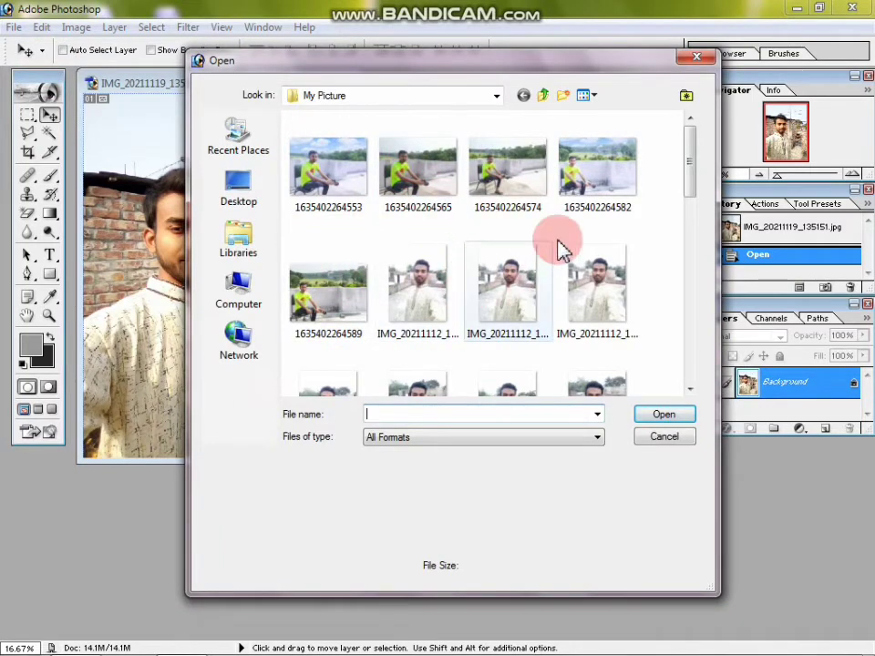
left_click(415, 413)
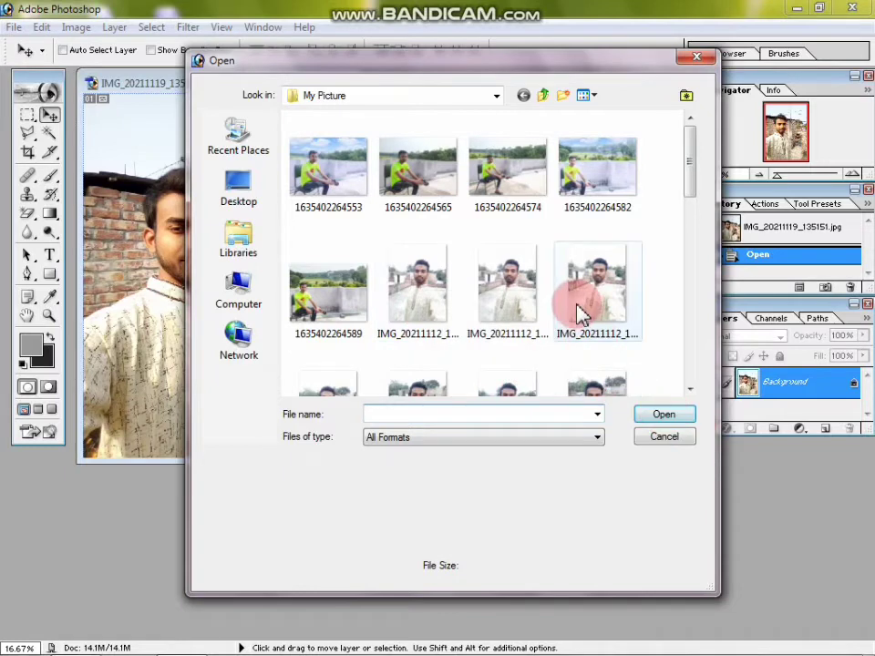
left_click_drag(688, 181, 688, 312)
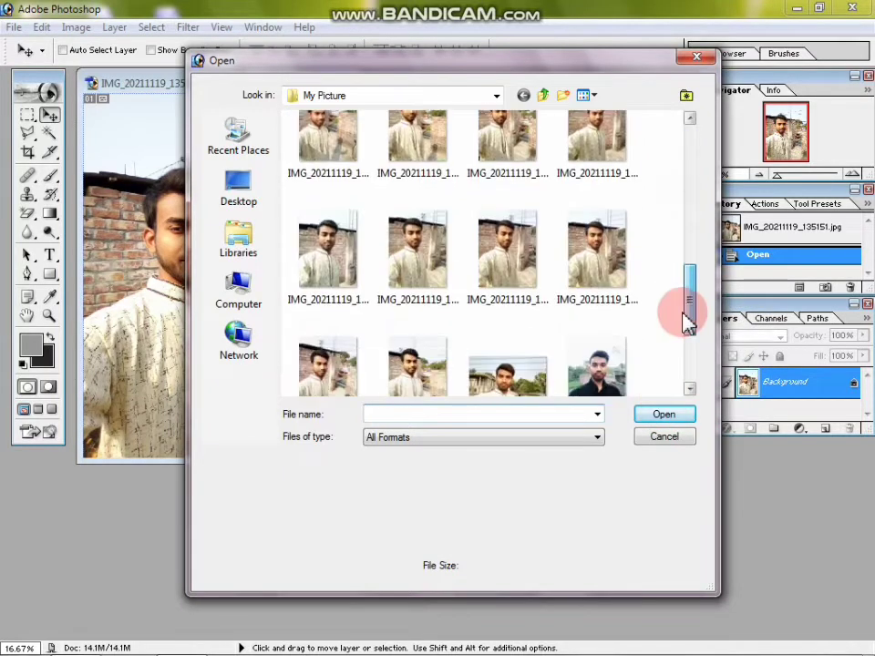
left_click(528, 283)
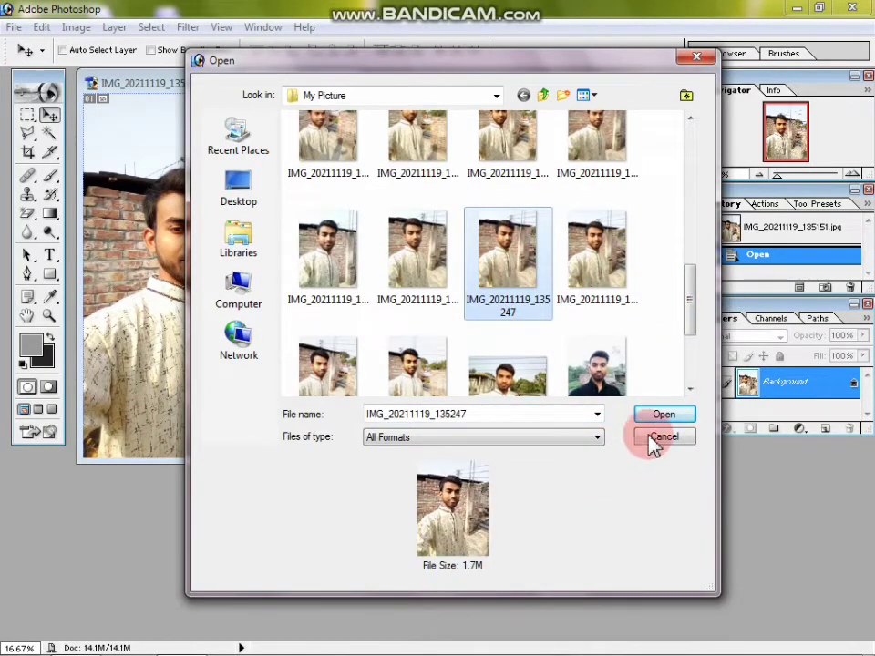
left_click(668, 416)
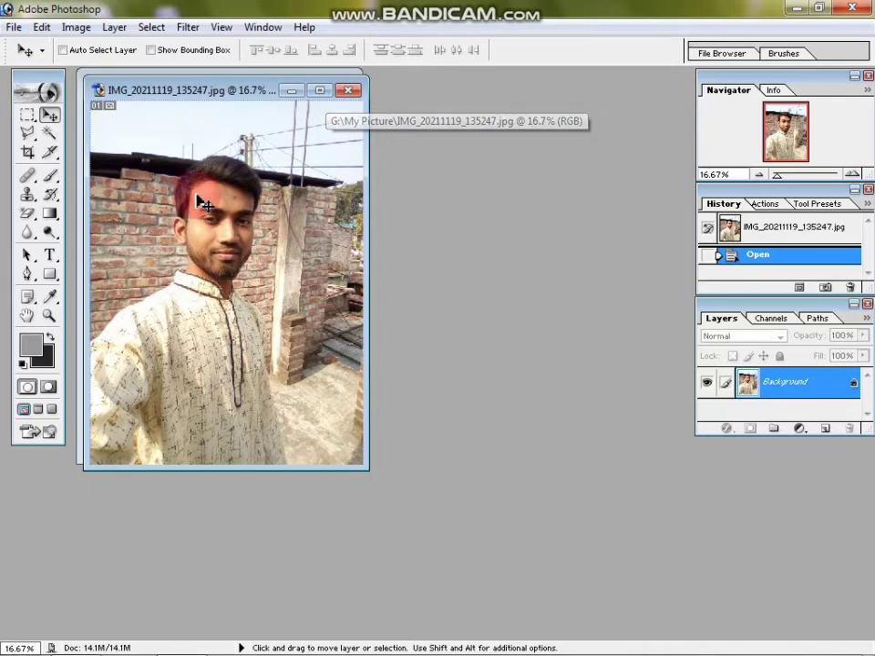
Try darkening the photo with Levels by lowering the RGB output white level to 144, and restore it to 255.
left_click(77, 27)
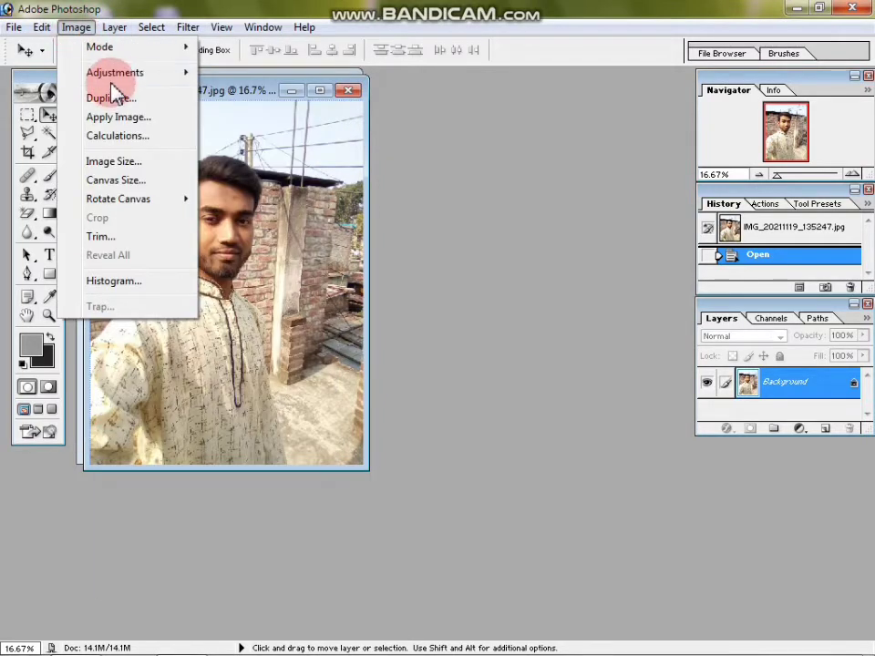
mouse_move(111, 73)
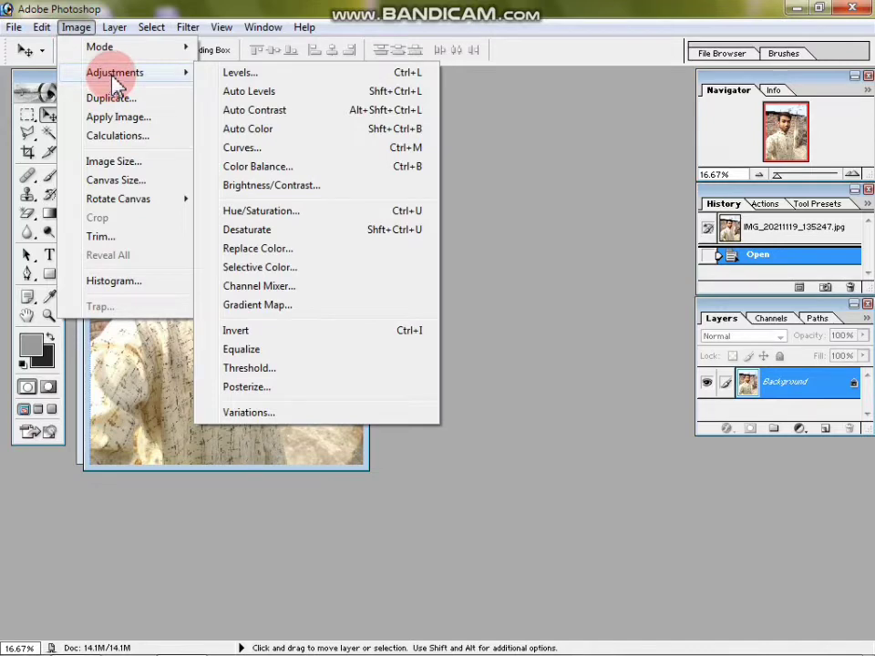
left_click(256, 73)
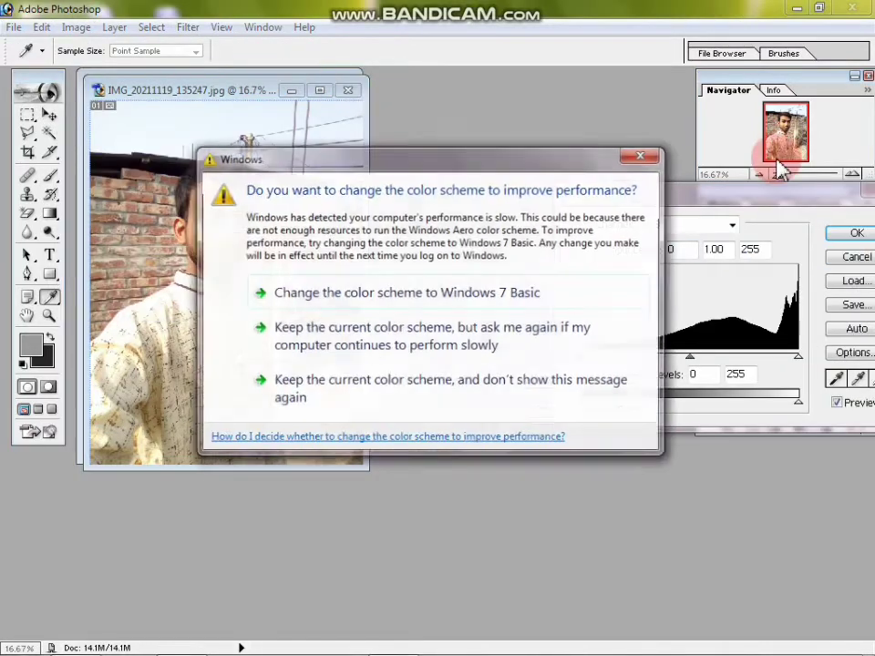
left_click(654, 155)
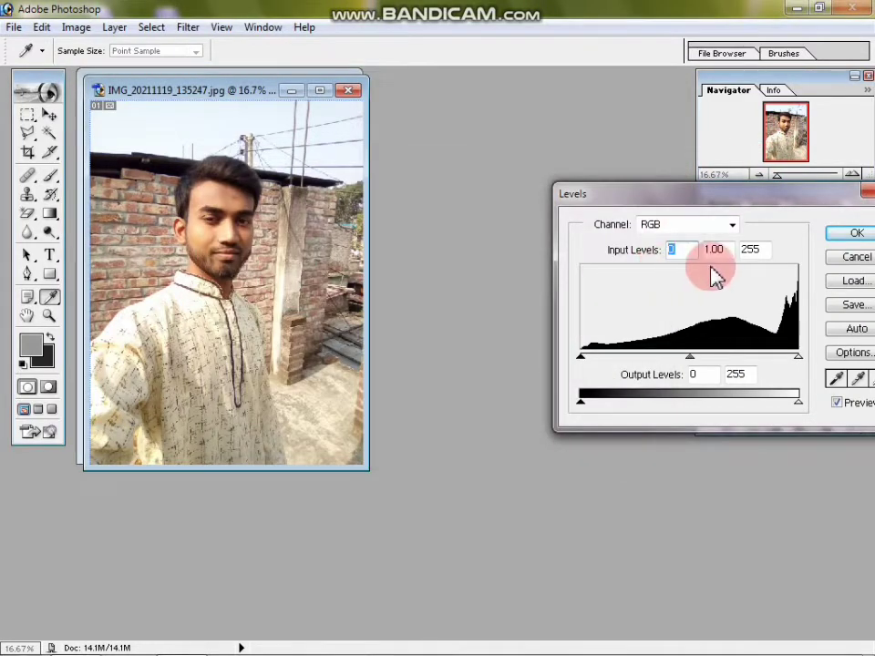
left_click_drag(755, 202, 676, 156)
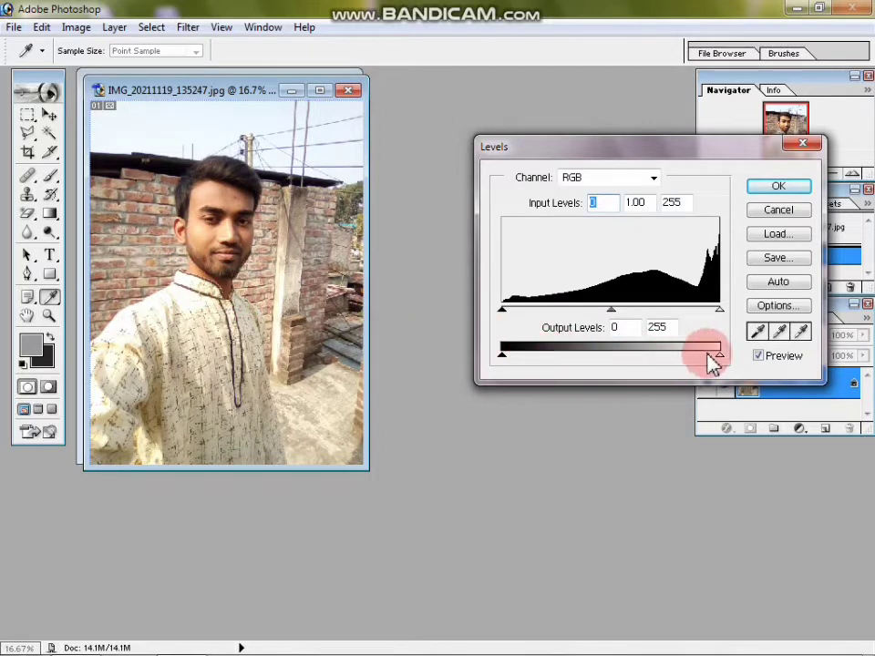
mouse_move(723, 361)
left_mouse_down()
mouse_move(536, 365)
mouse_move(600, 371)
mouse_move(580, 366)
mouse_move(719, 358)
left_mouse_up()
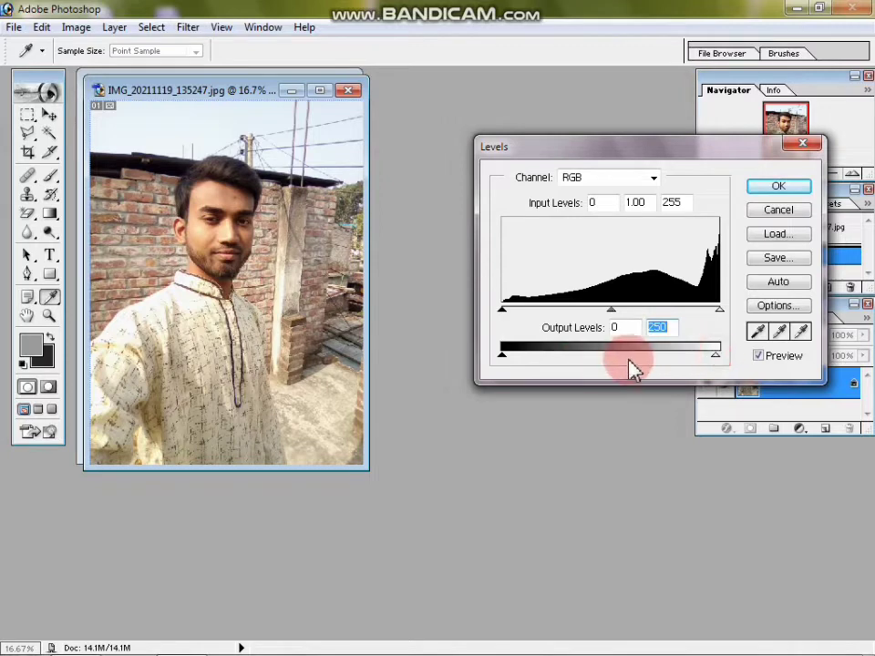
left_click_drag(717, 355, 626, 358)
left_click(779, 187)
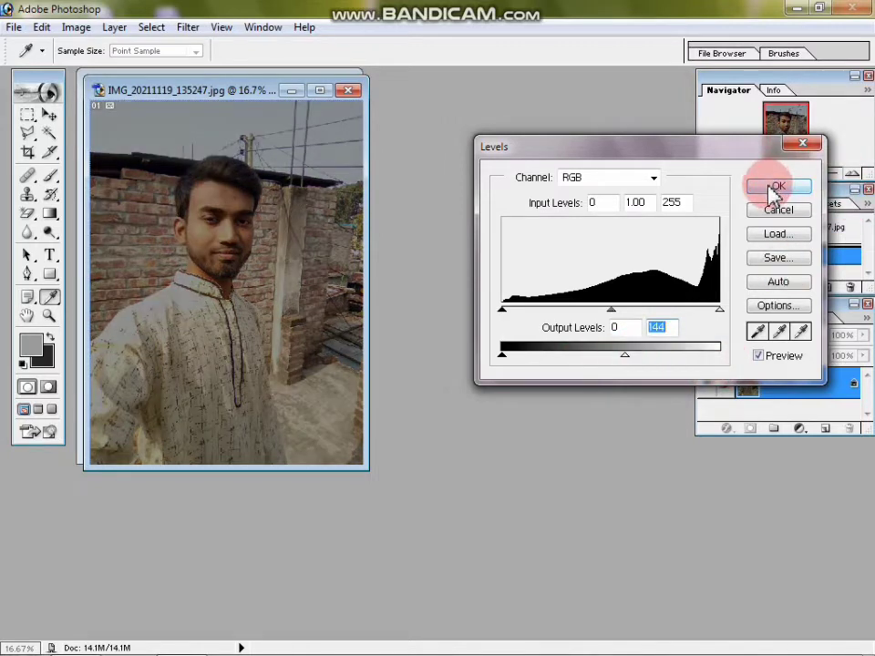
left_click_drag(632, 365, 735, 363)
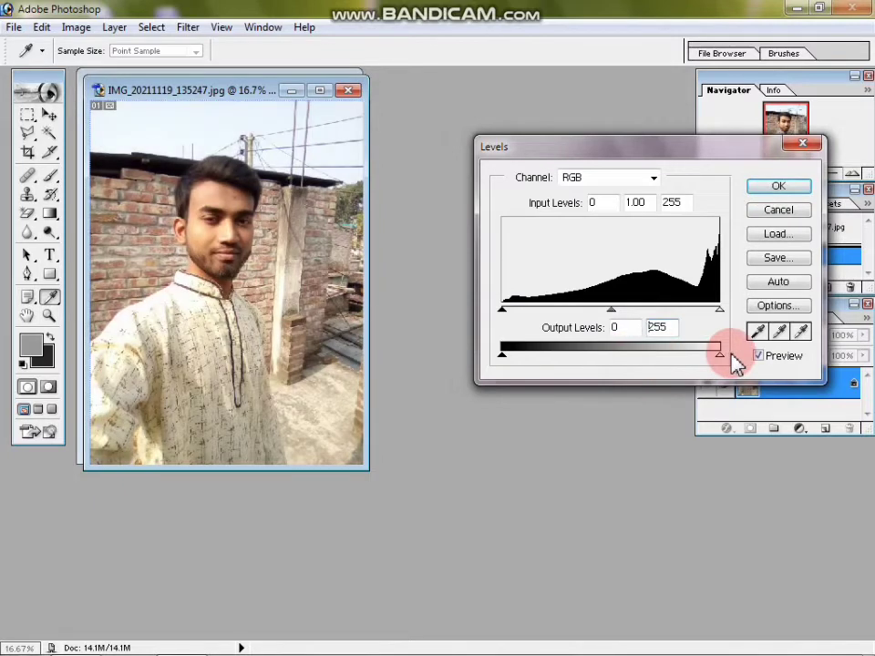
left_click(779, 187)
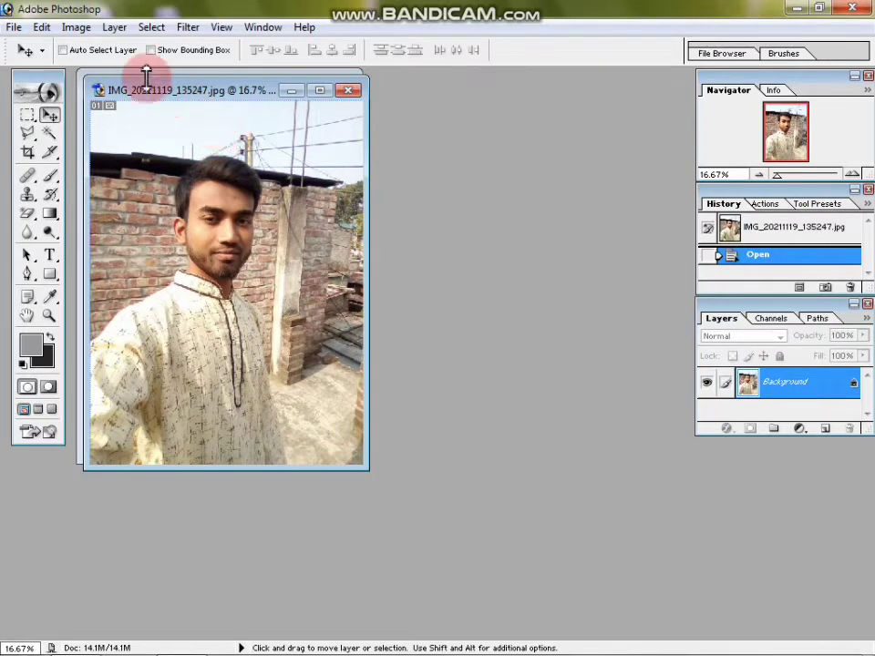
Apply the Auto Levels and Auto Contrast adjustments to the photo.
left_click(76, 27)
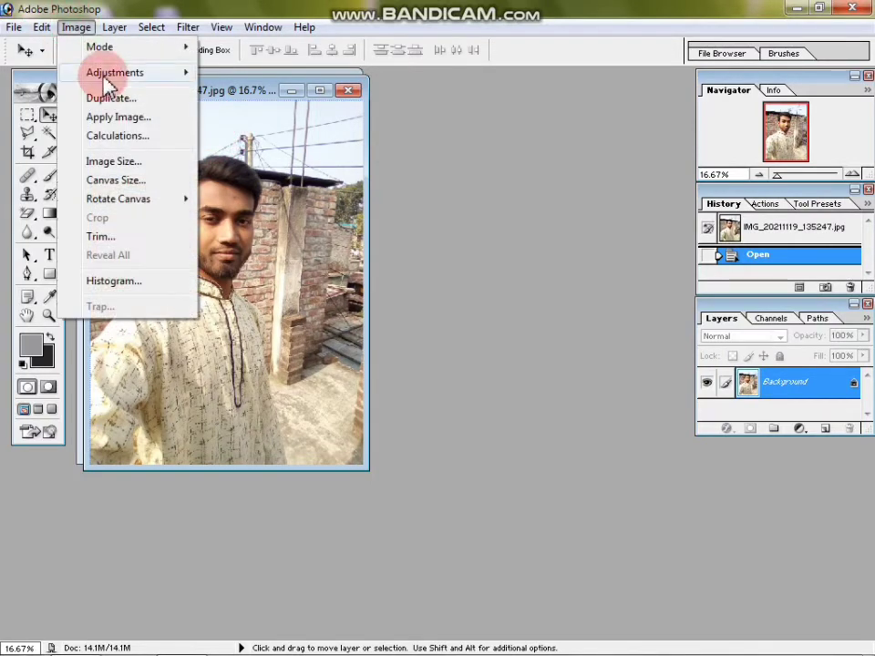
mouse_move(93, 73)
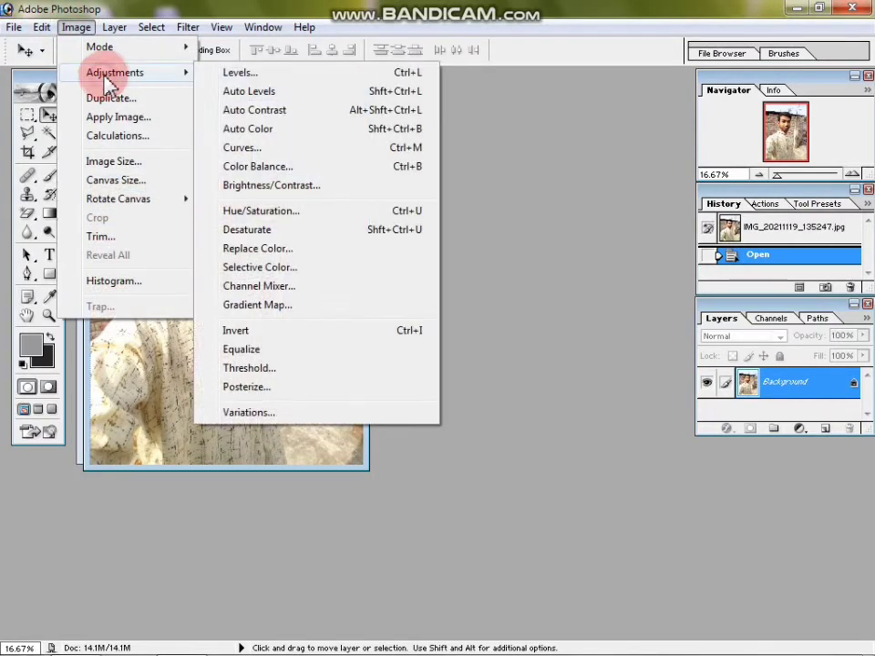
left_click(260, 93)
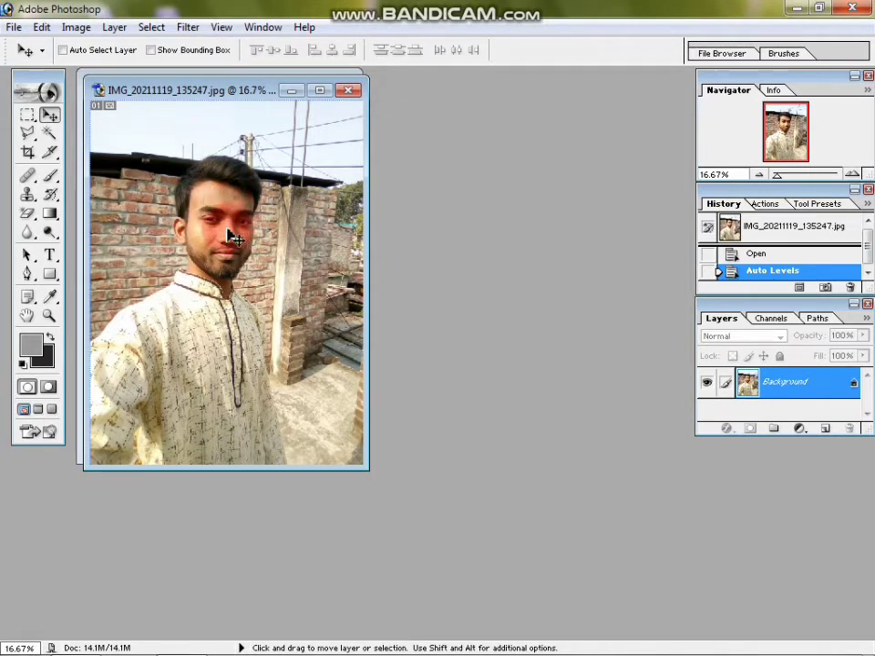
left_click(80, 28)
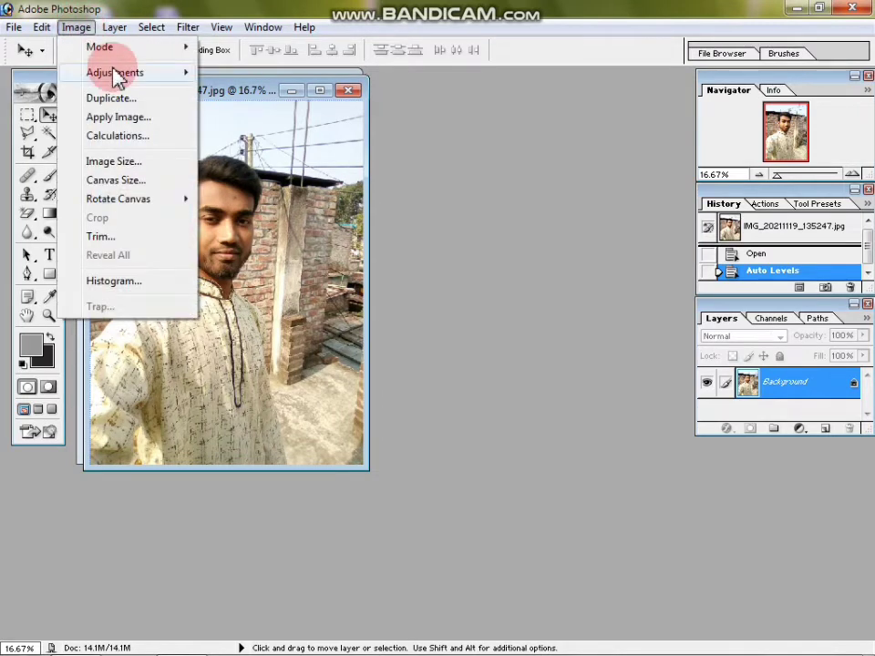
mouse_move(121, 73)
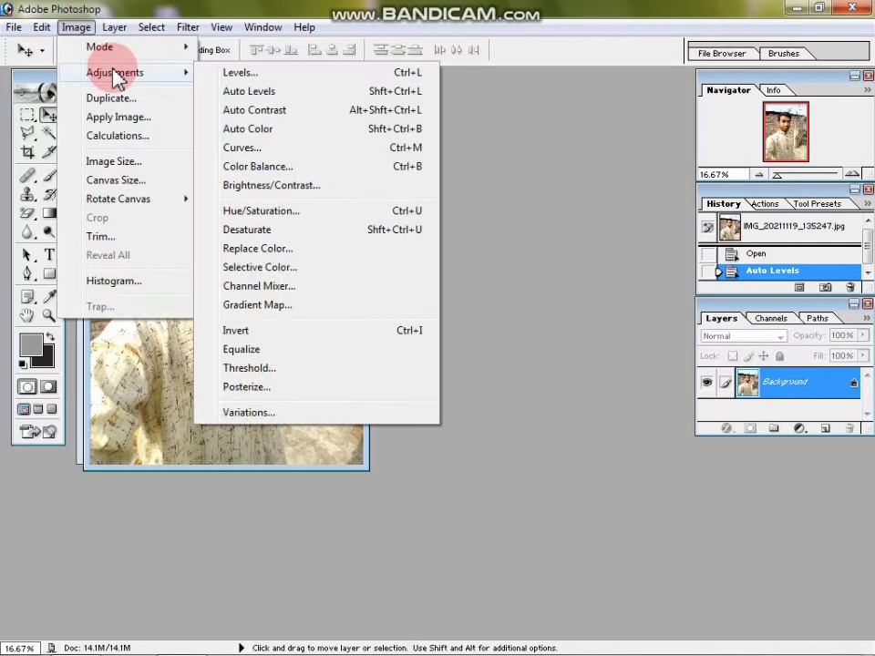
left_click(273, 125)
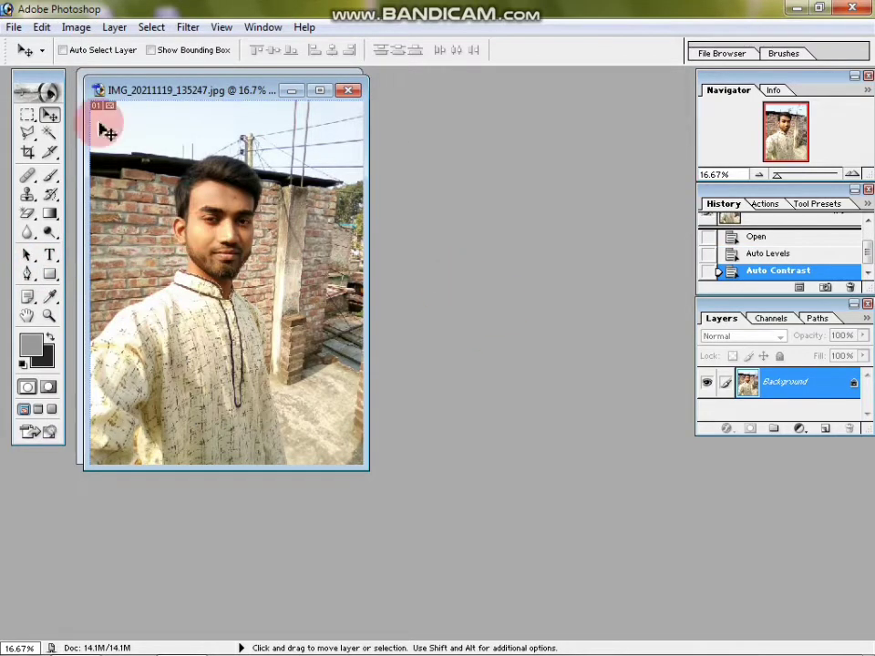
Apply the Auto Color adjustment to the photo.
left_click(75, 27)
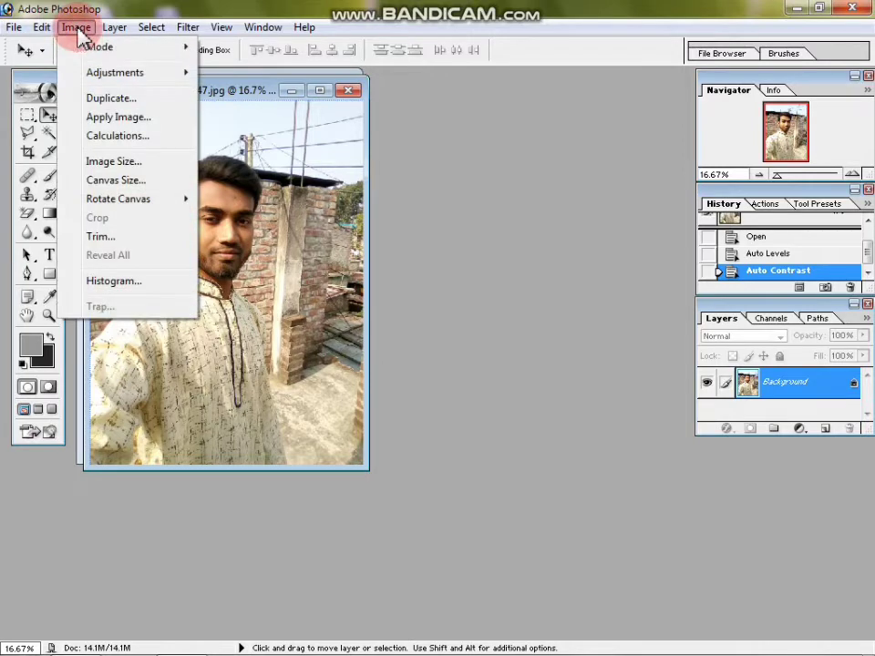
left_click(115, 75)
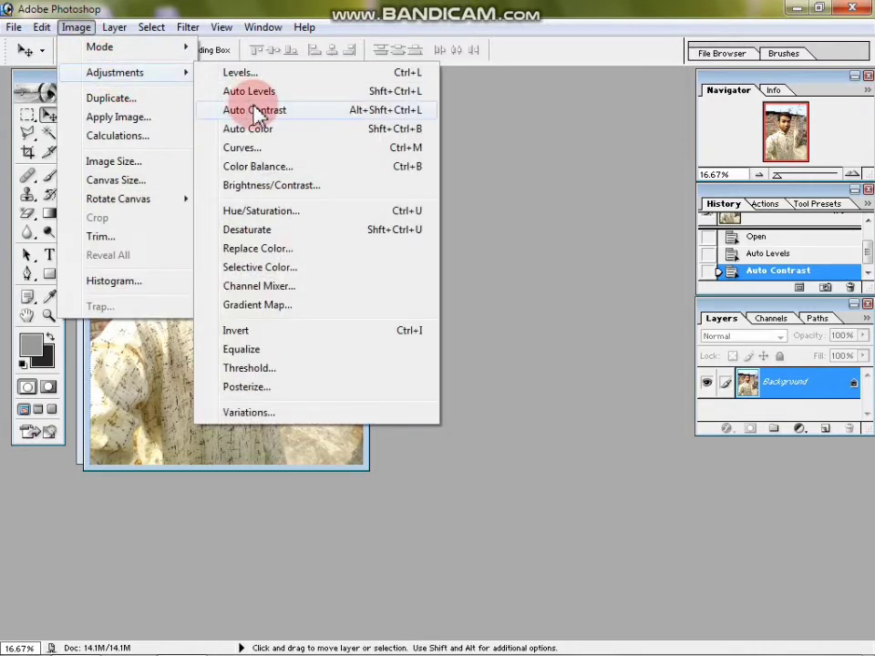
left_click(269, 138)
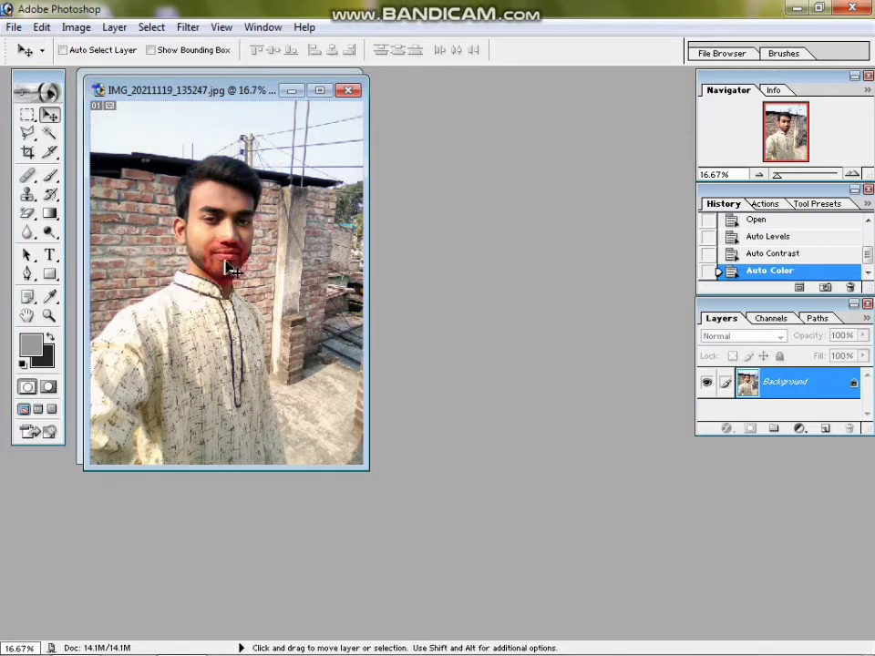
Brighten the photo with an RGB Curves adjustment, raising the midpoint to input 109 and output 152.
left_click(75, 28)
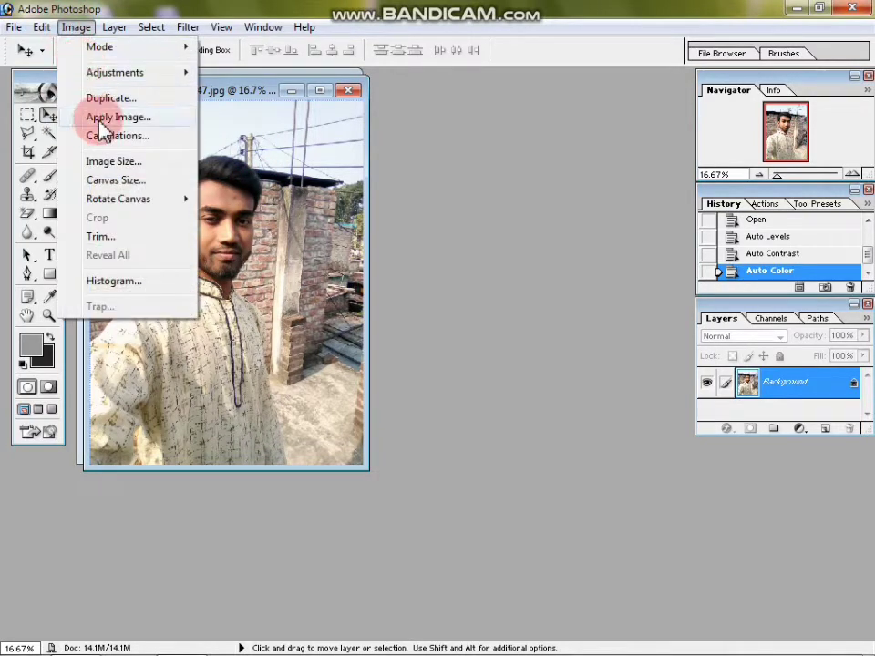
mouse_move(114, 79)
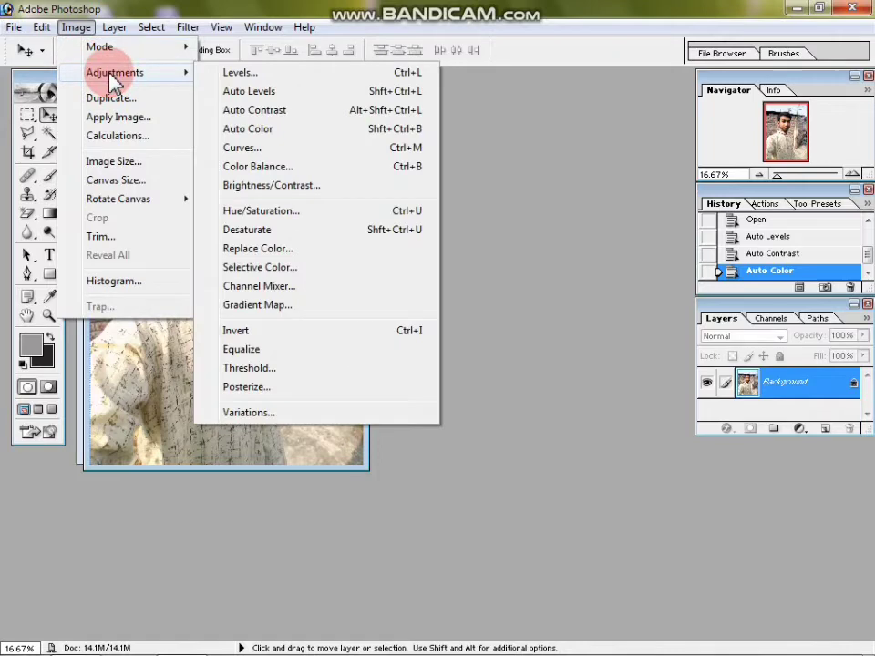
left_click(256, 151)
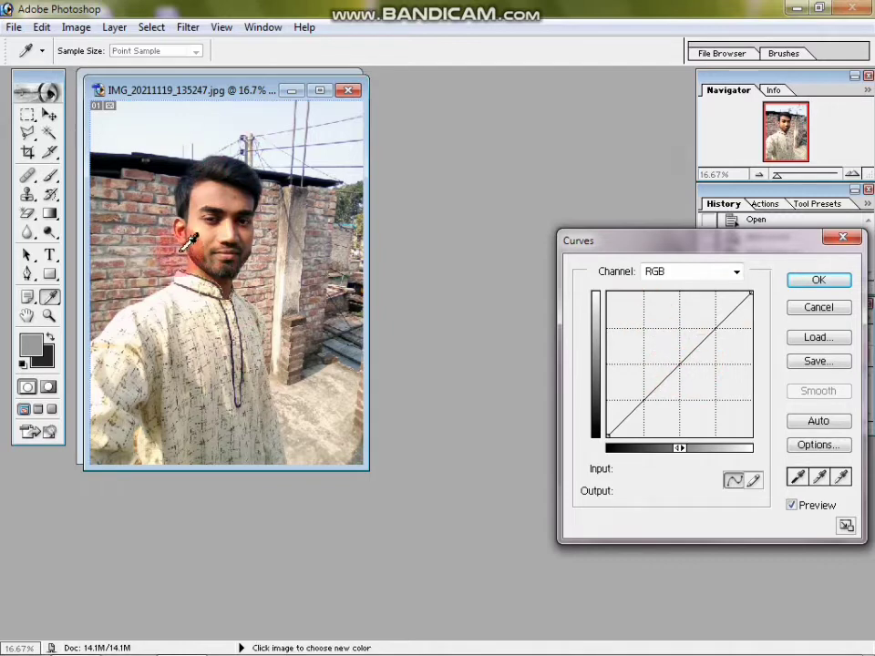
left_click(679, 366)
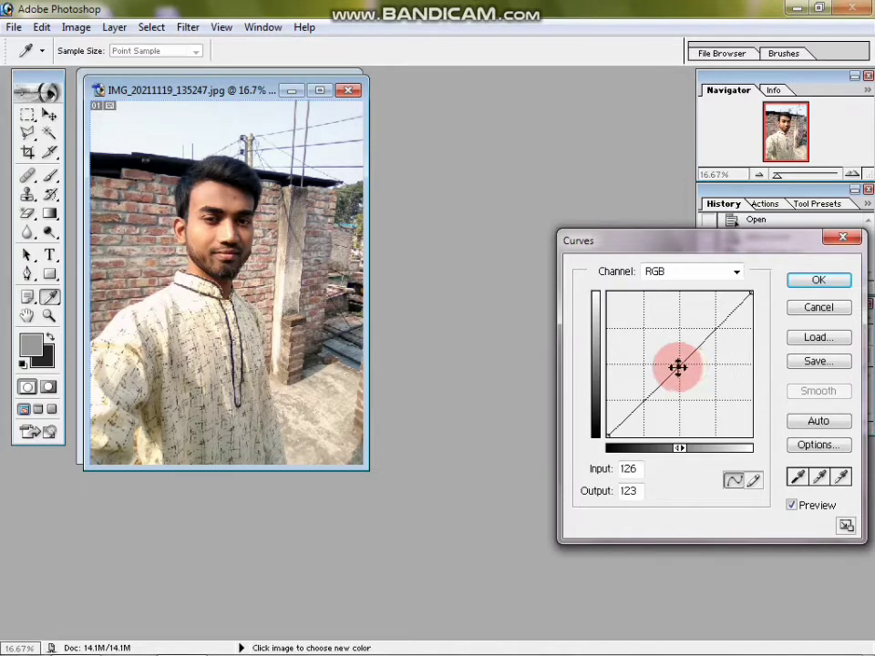
left_click_drag(681, 368, 660, 339)
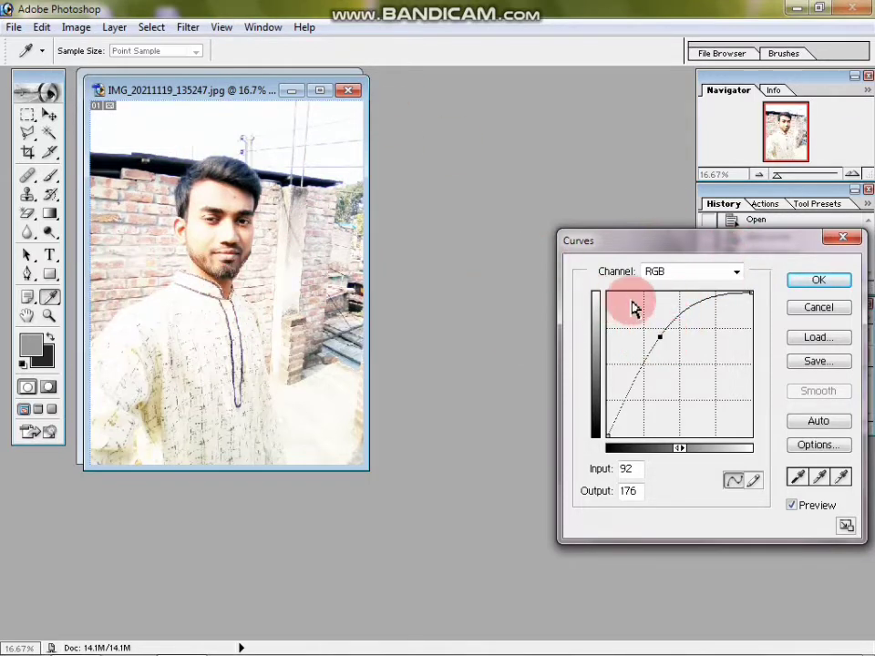
left_click_drag(662, 338, 670, 351)
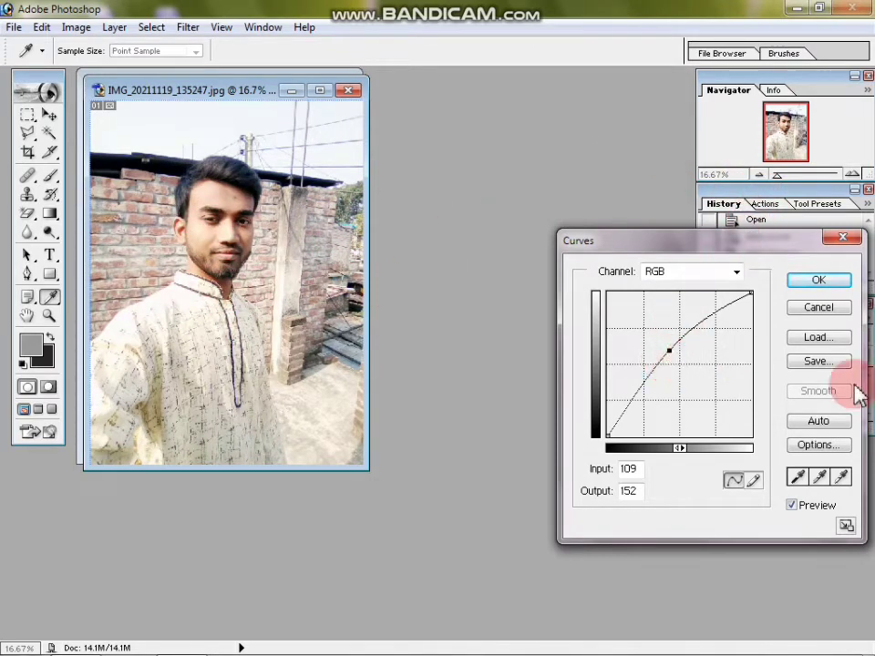
left_click(819, 282)
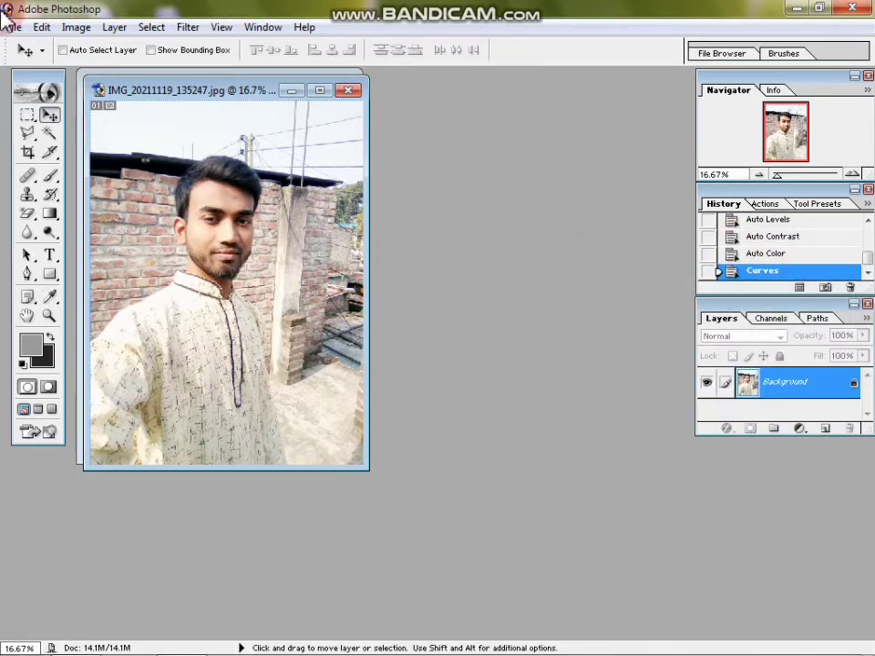
Apply a Color Balance adjustment to the photo's midtones with color levels +28, -2 and +32, preserving luminosity.
left_click(85, 28)
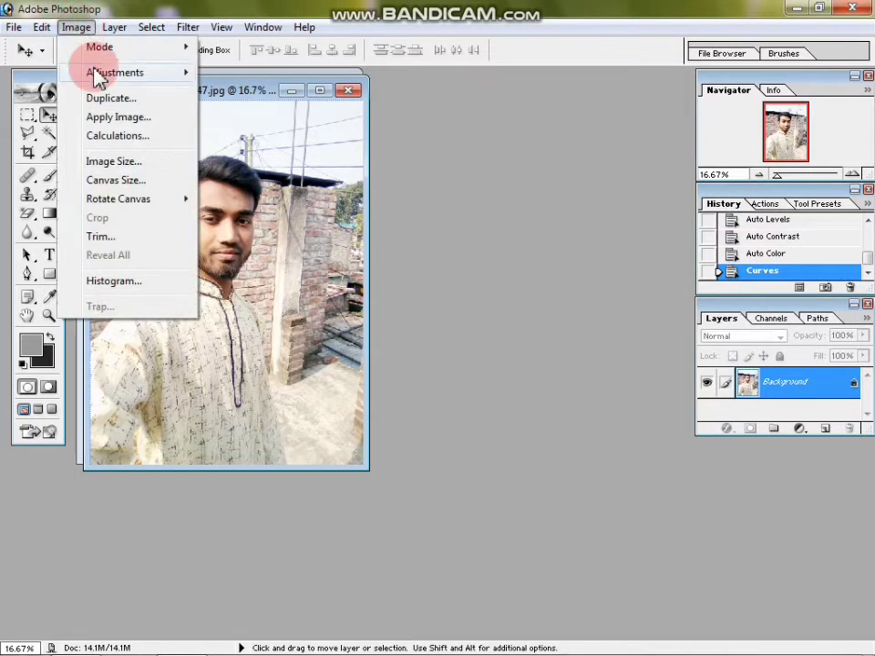
mouse_move(96, 74)
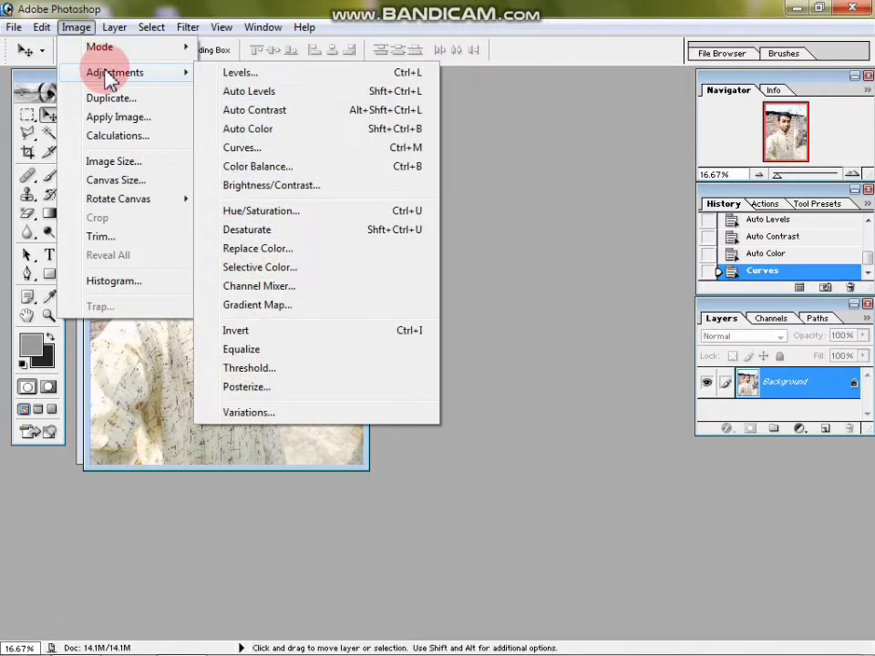
left_click(258, 167)
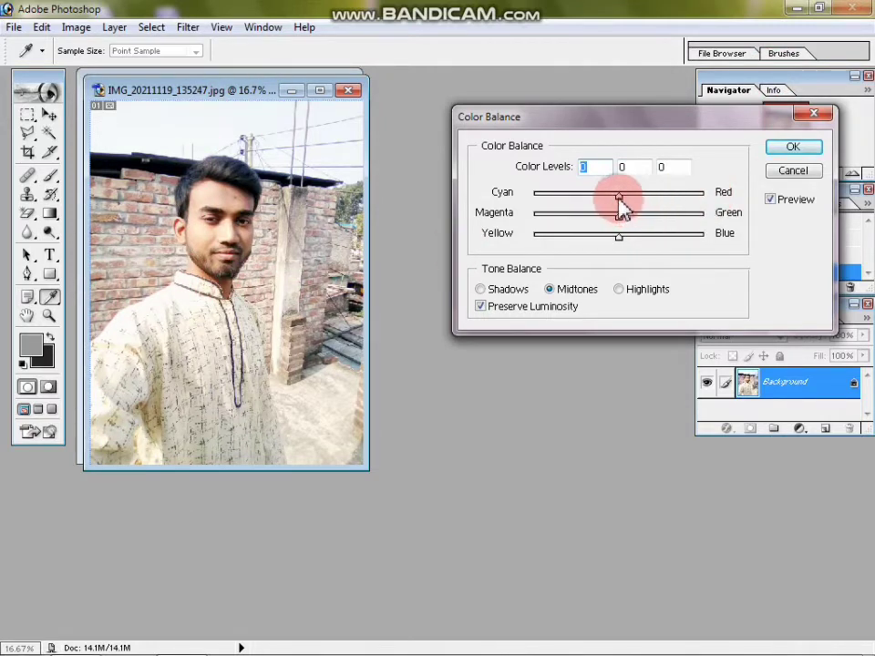
left_click_drag(619, 202, 652, 224)
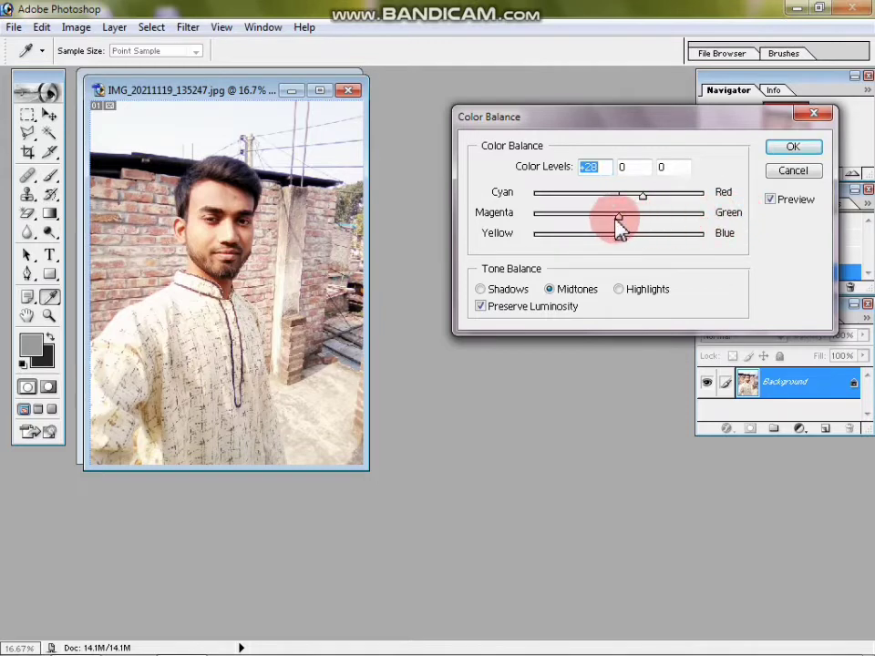
left_click_drag(620, 219, 663, 217)
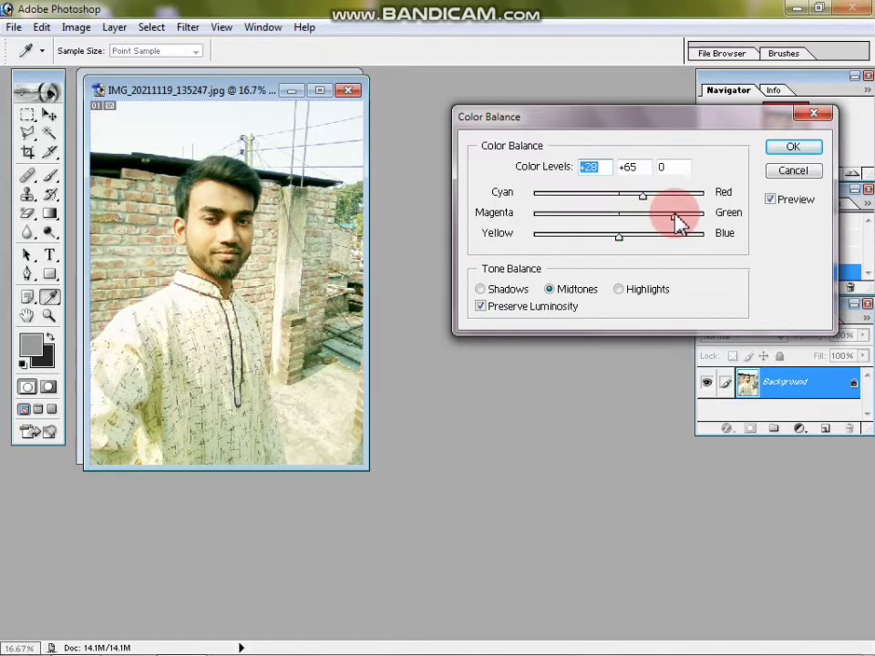
left_click_drag(675, 217, 643, 241)
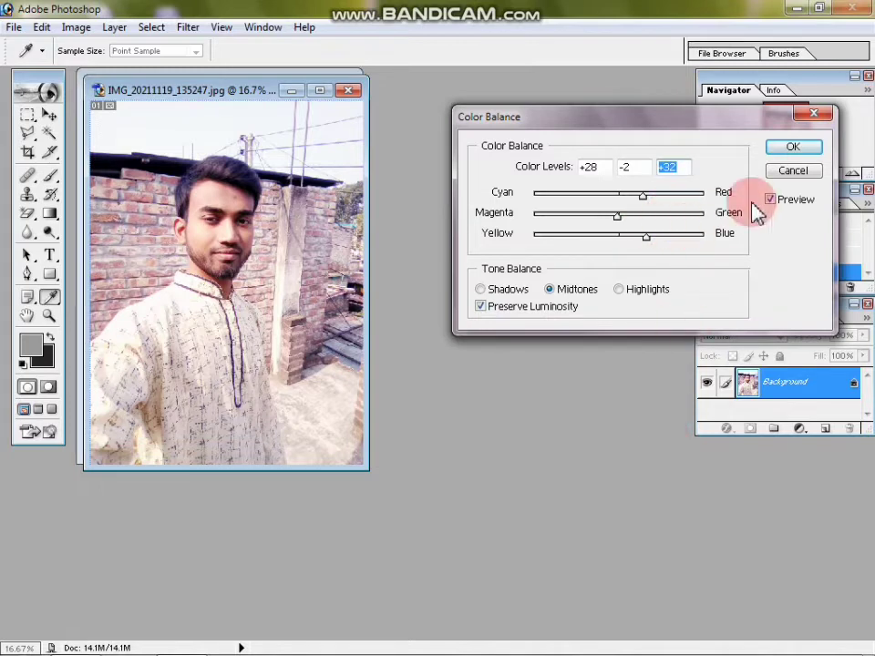
left_click(793, 151)
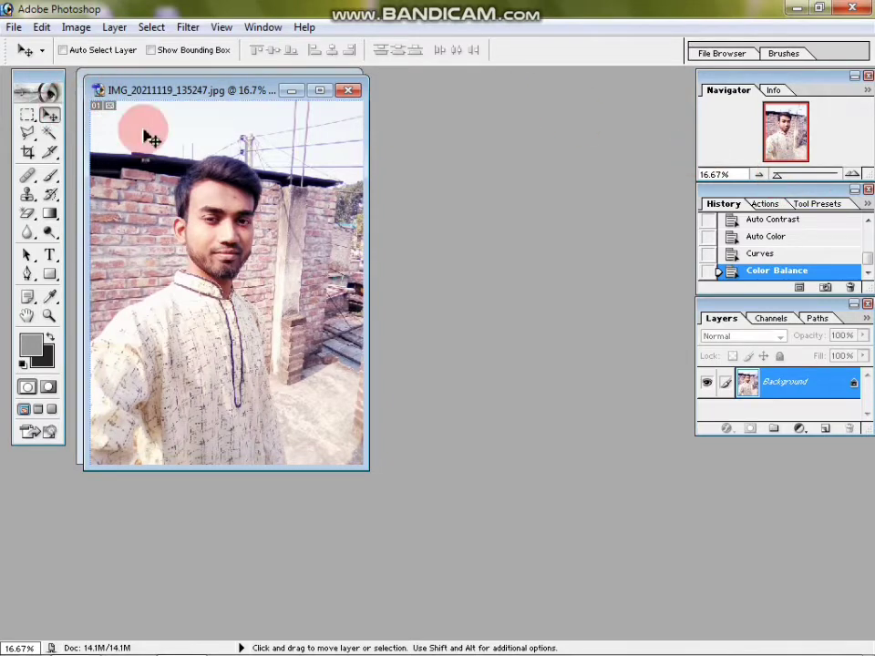
Apply a Brightness/Contrast adjustment to the photo with brightness +11 and contrast +23.
left_click(83, 30)
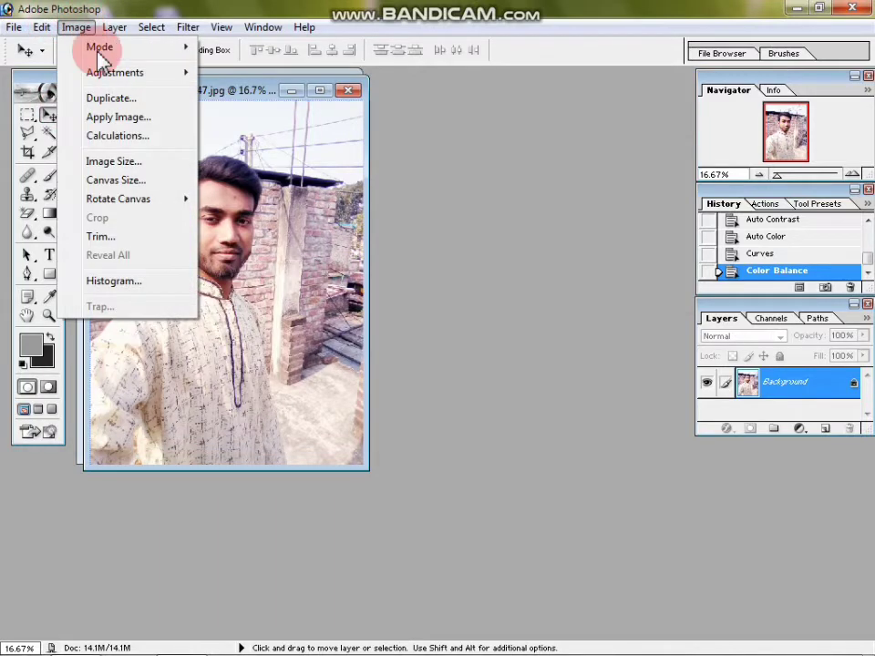
mouse_move(126, 78)
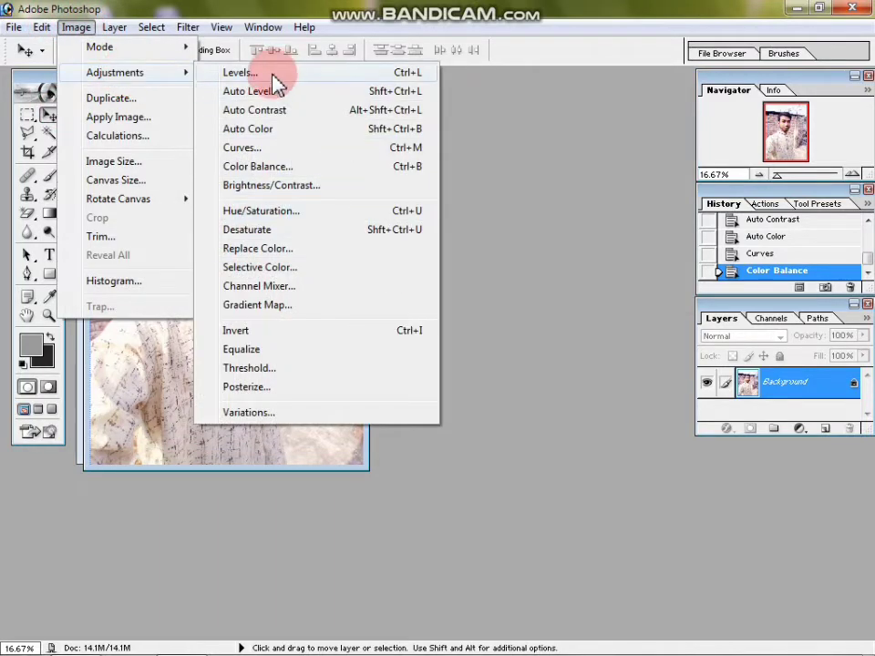
left_click(292, 187)
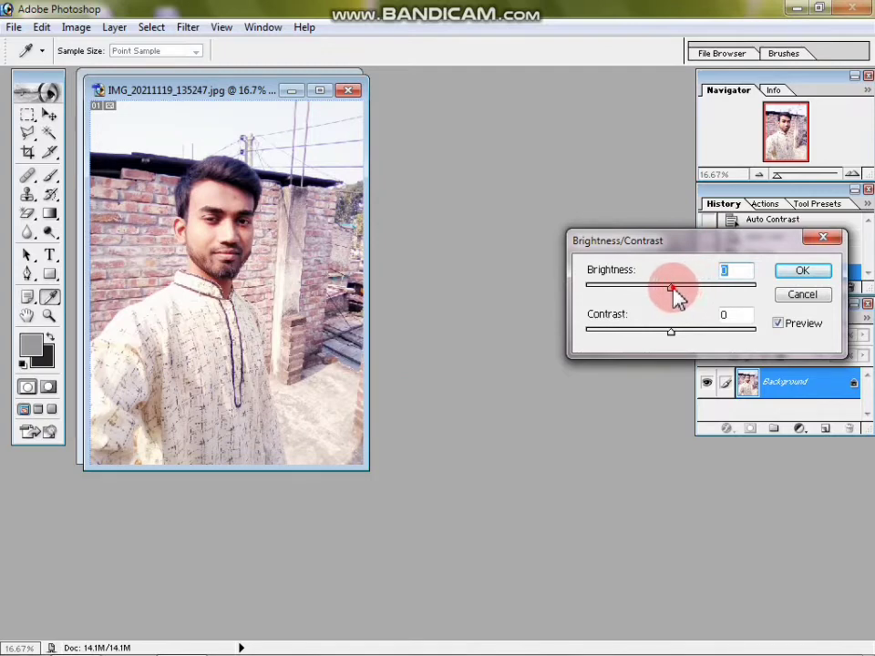
left_click_drag(676, 287, 757, 288)
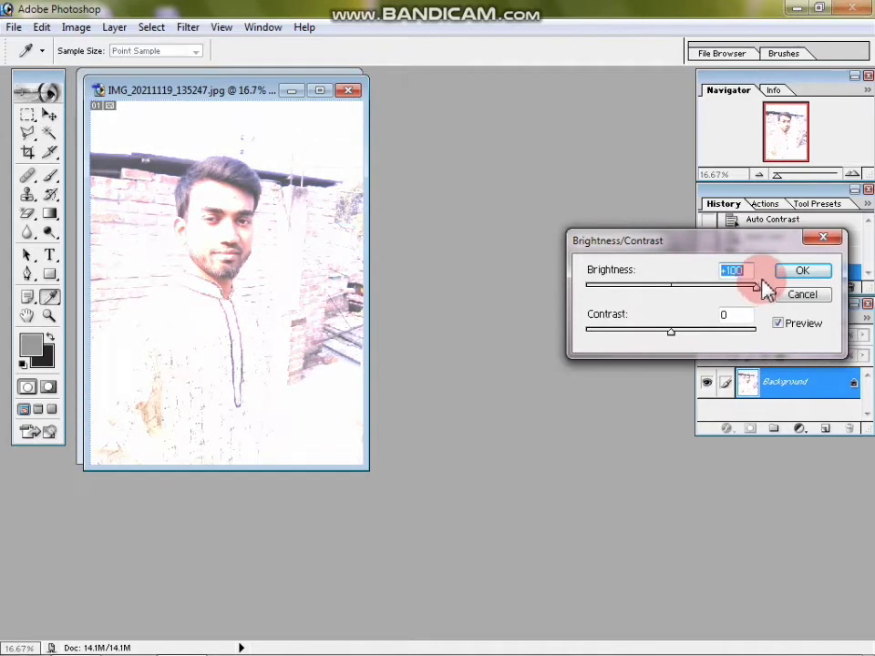
left_click_drag(757, 284, 687, 302)
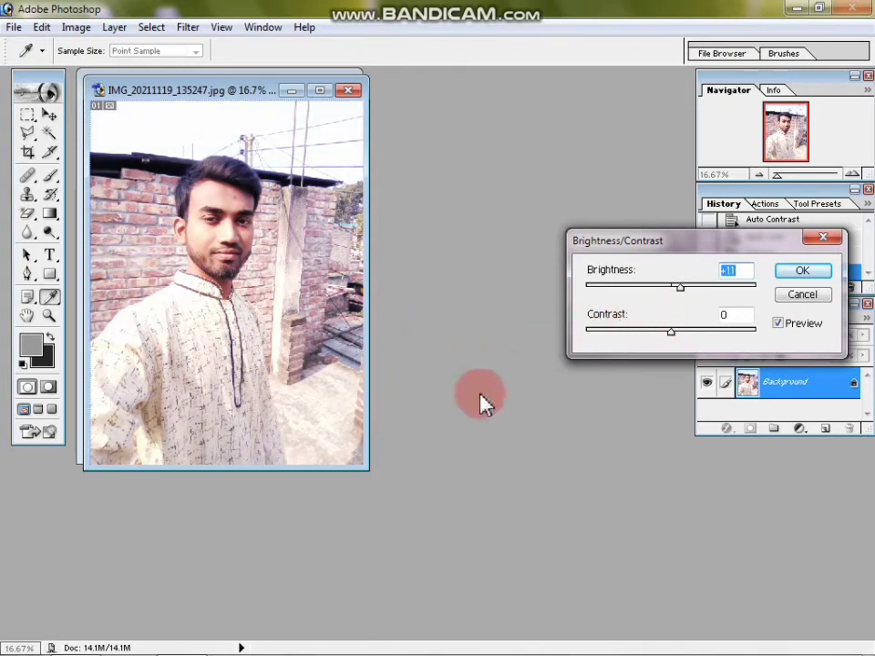
left_click_drag(672, 333, 762, 325)
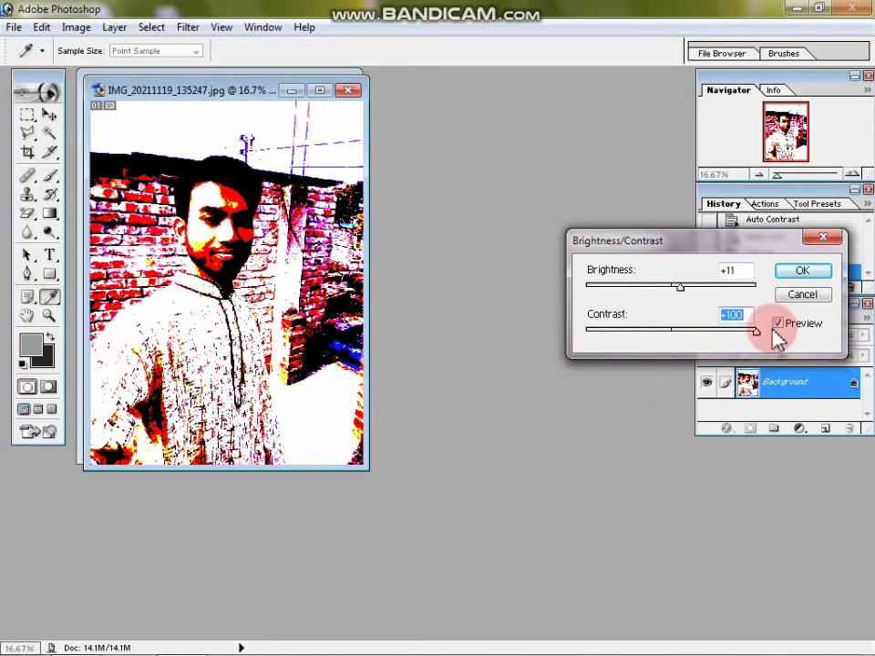
left_click_drag(754, 334, 697, 343)
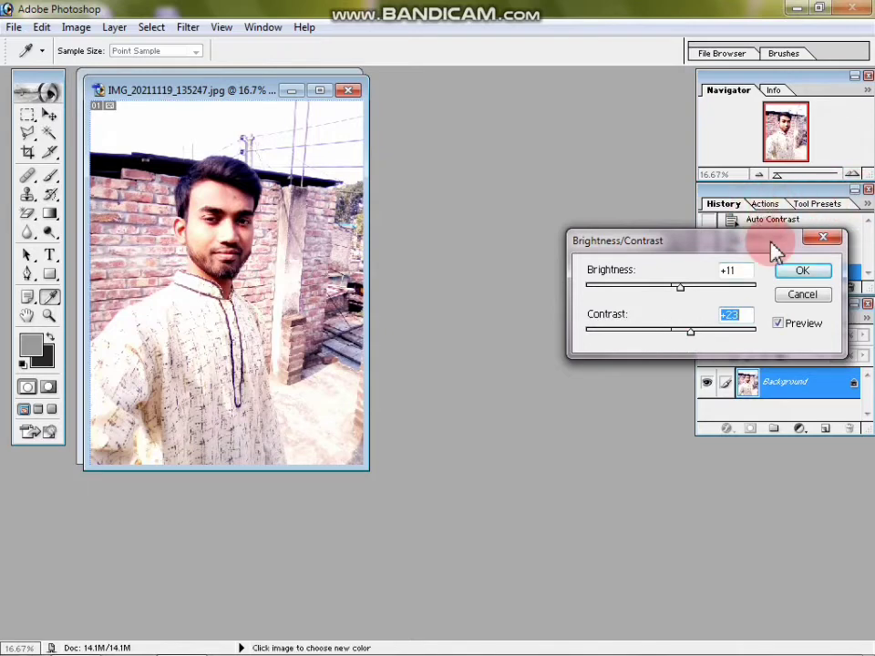
left_click(803, 272)
key("v")
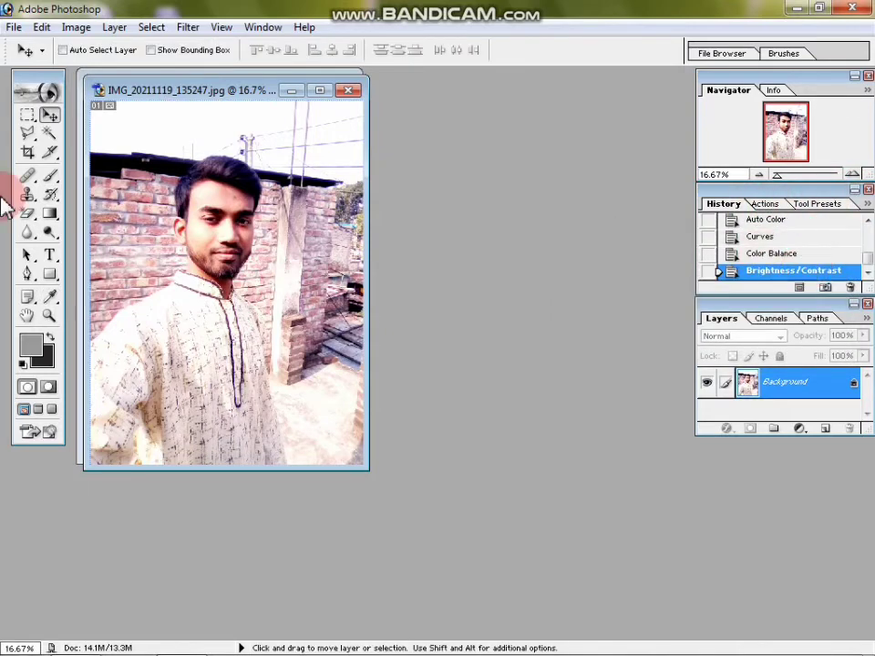
Try to open the Hue/Saturation adjustment, and close the Windows color scheme prompt without choosing an option.
left_click(88, 29)
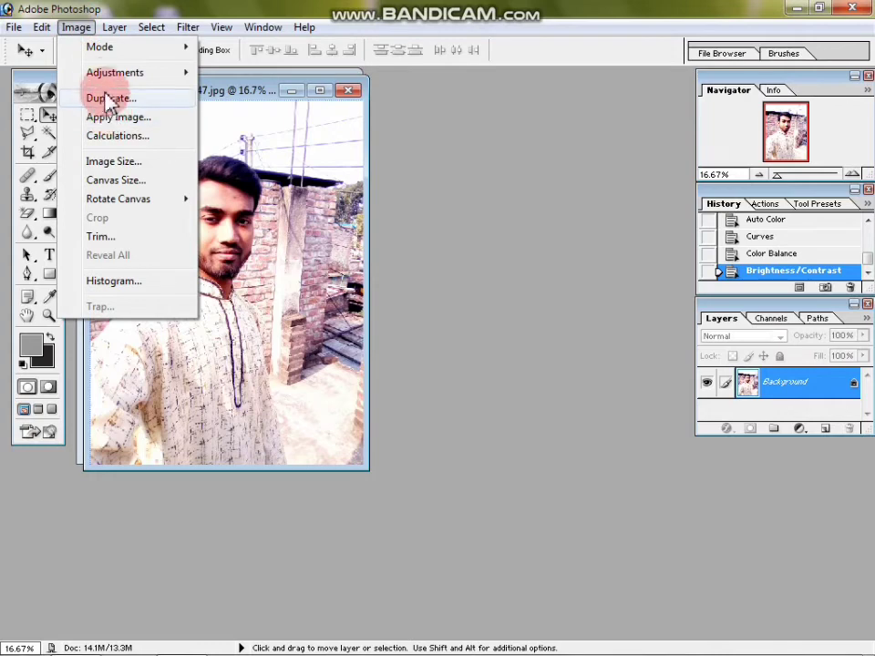
mouse_move(106, 76)
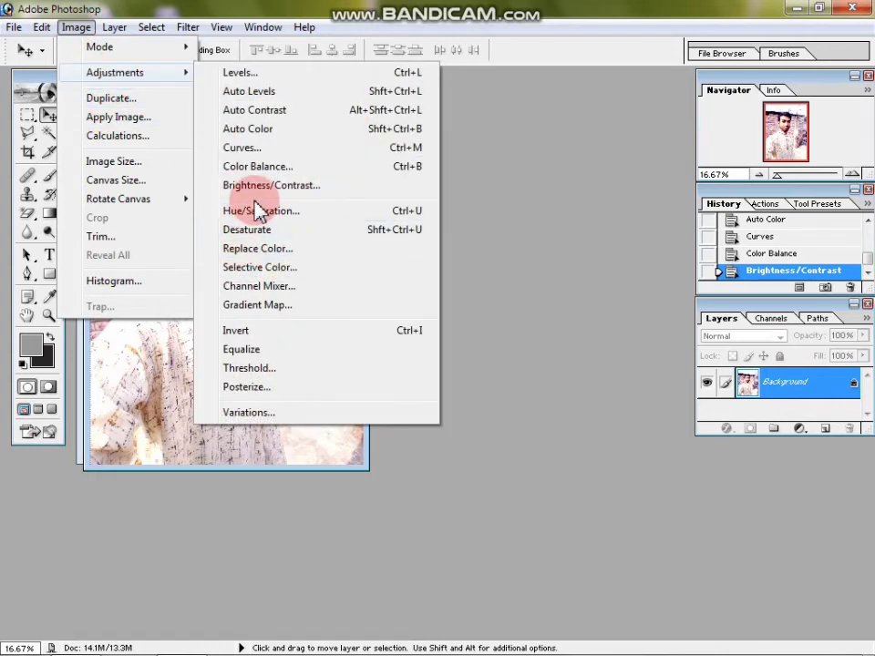
left_click(253, 210)
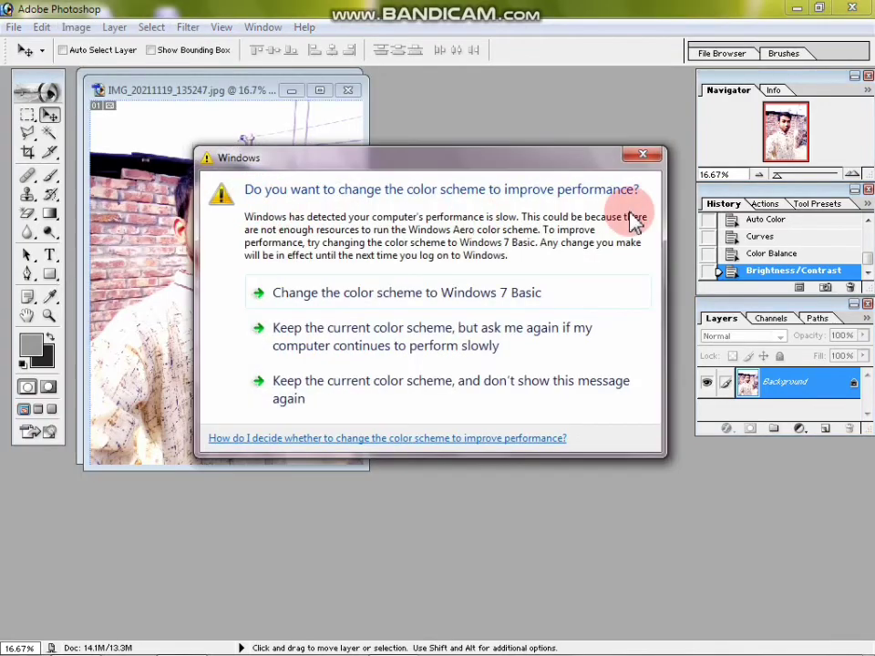
left_click(642, 157)
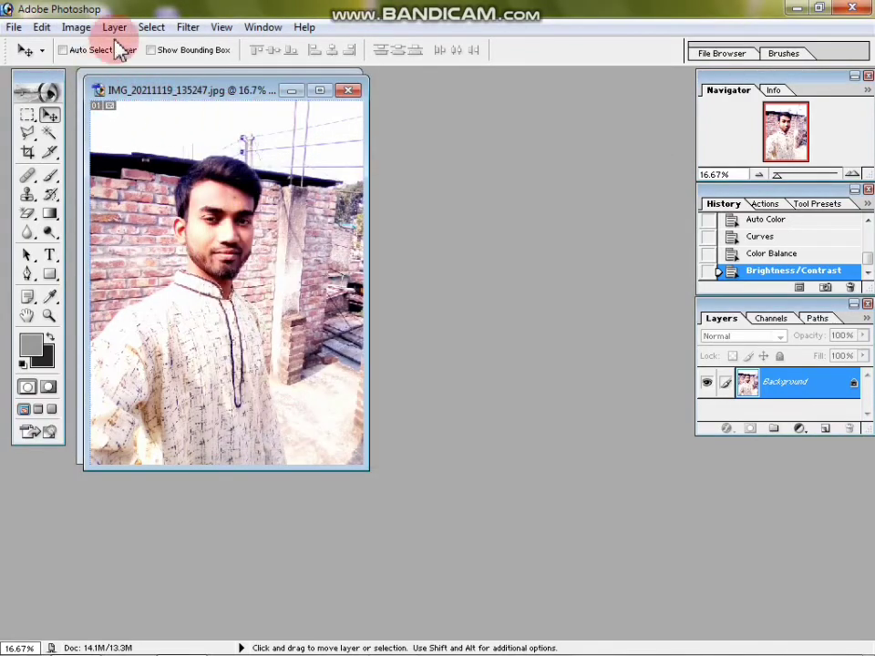
Look over the list of image adjustment commands, and minimize the photo editor window to the desktop.
left_click(74, 28)
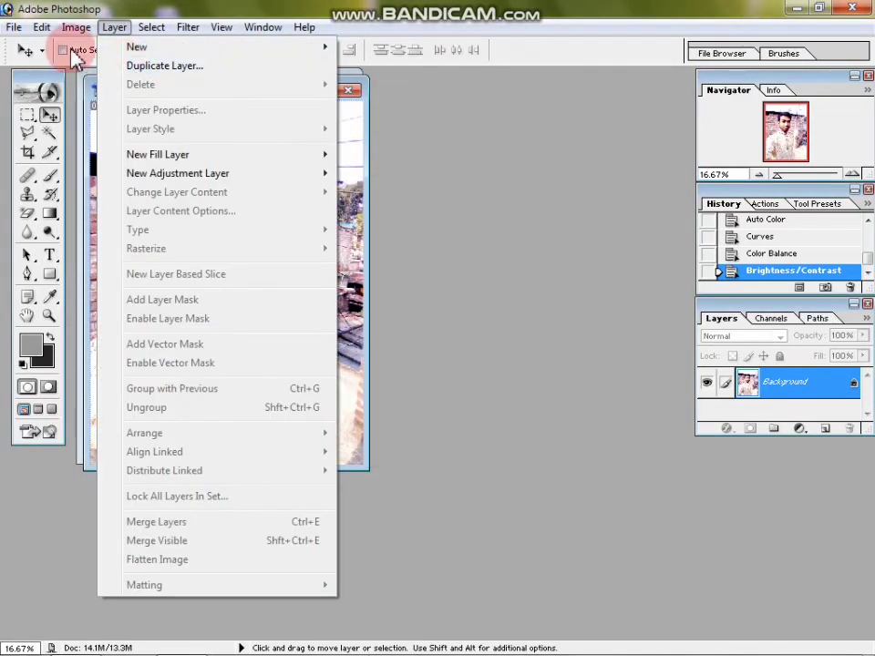
mouse_move(113, 73)
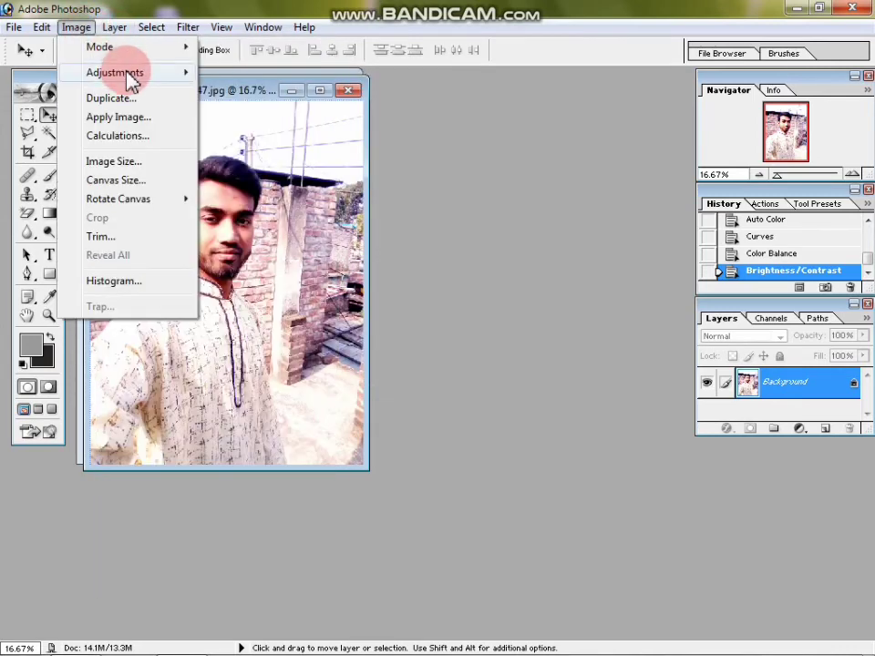
mouse_move(129, 76)
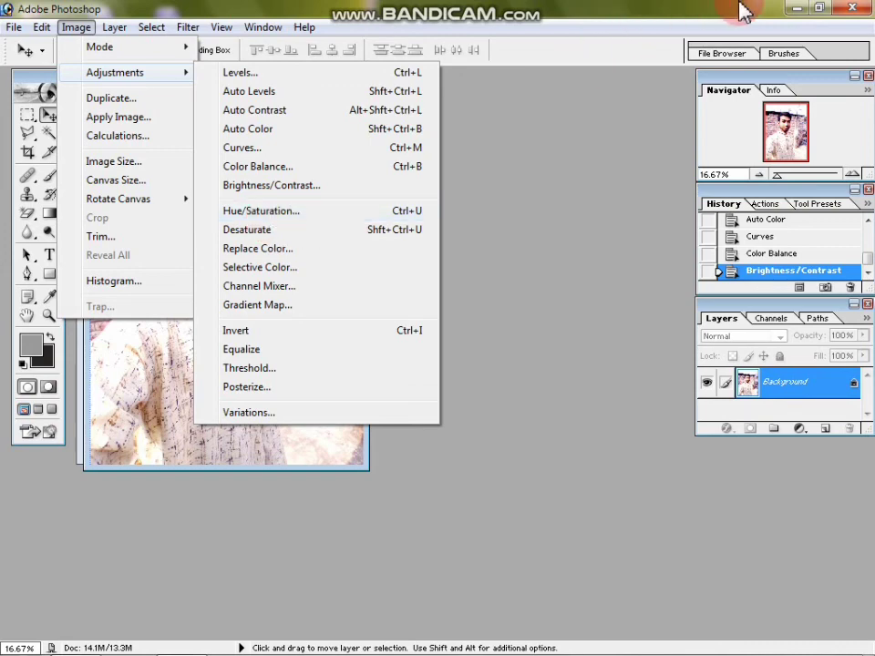
left_click(799, 9)
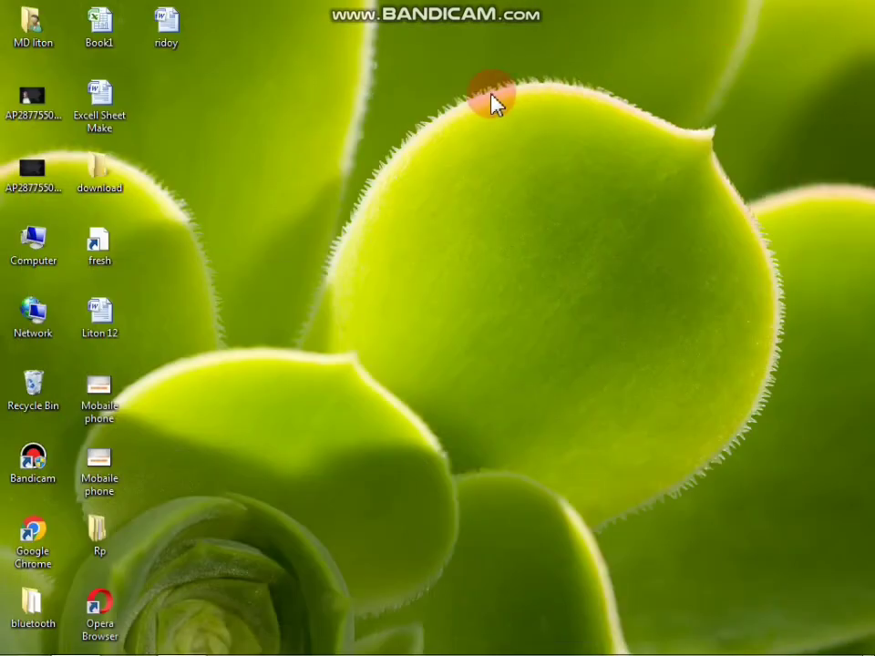